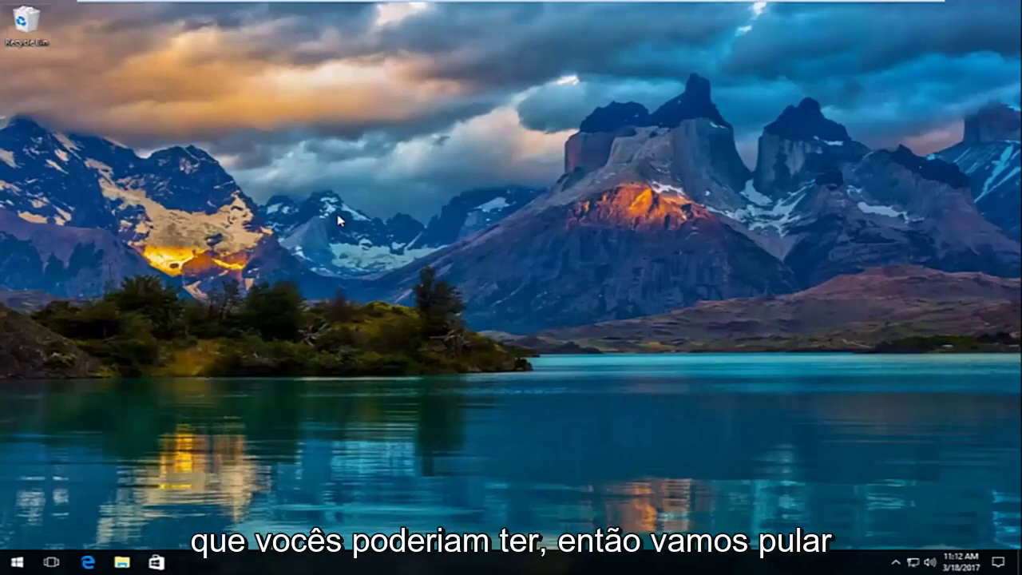
- Search the Start menu for 'device manager'
click(18, 562)
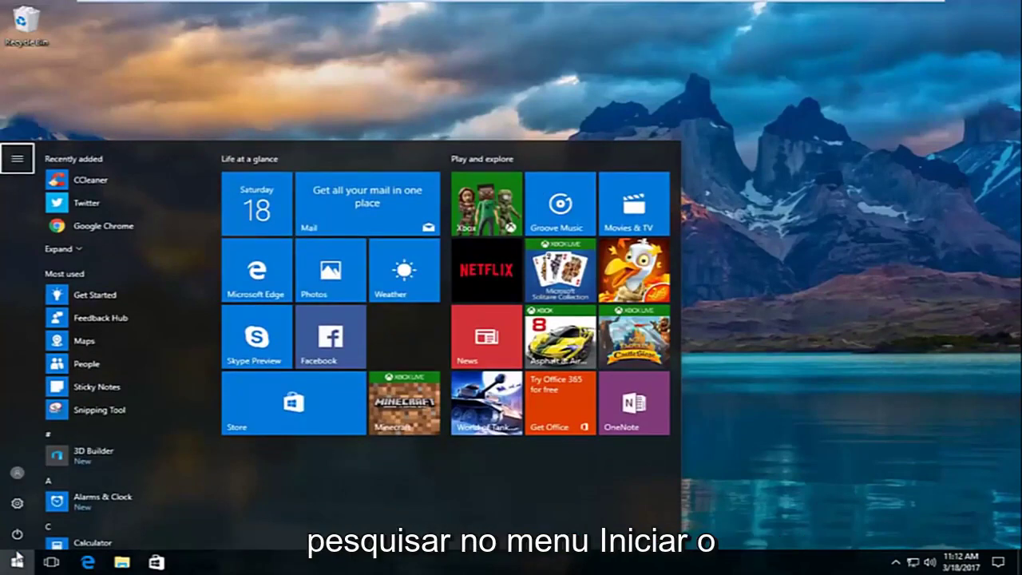
click(13, 564)
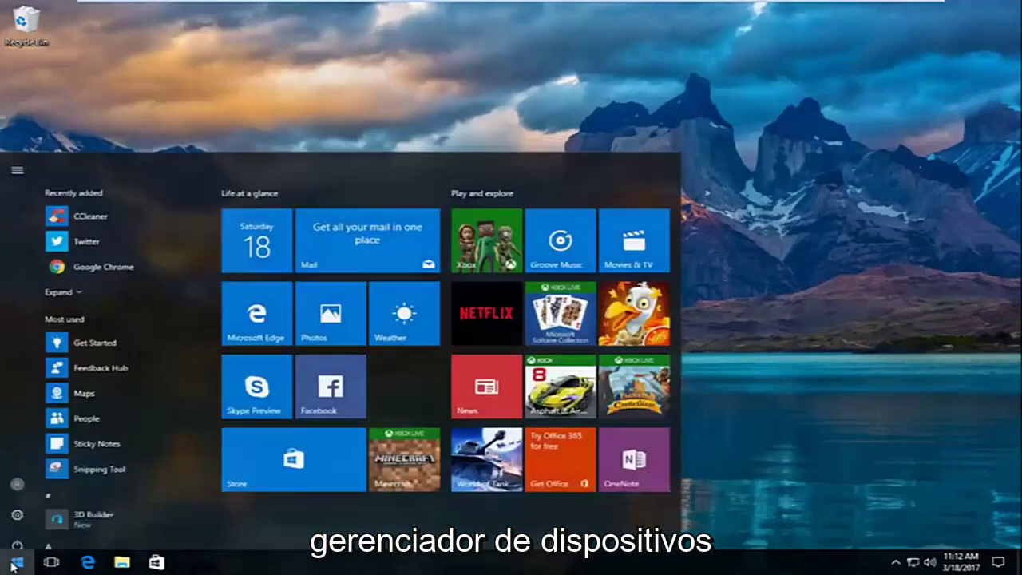
text(d)
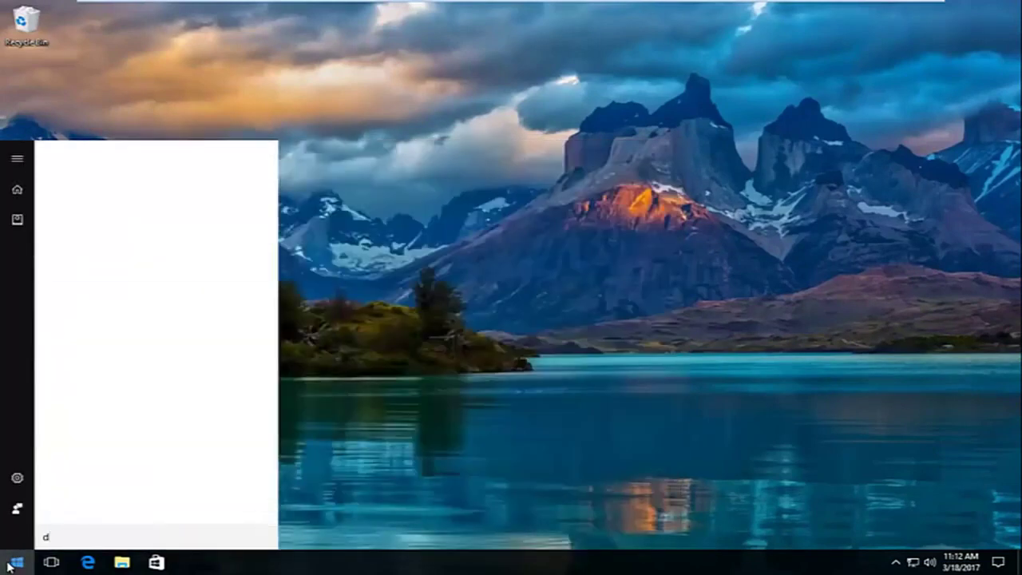
text(evice manager)
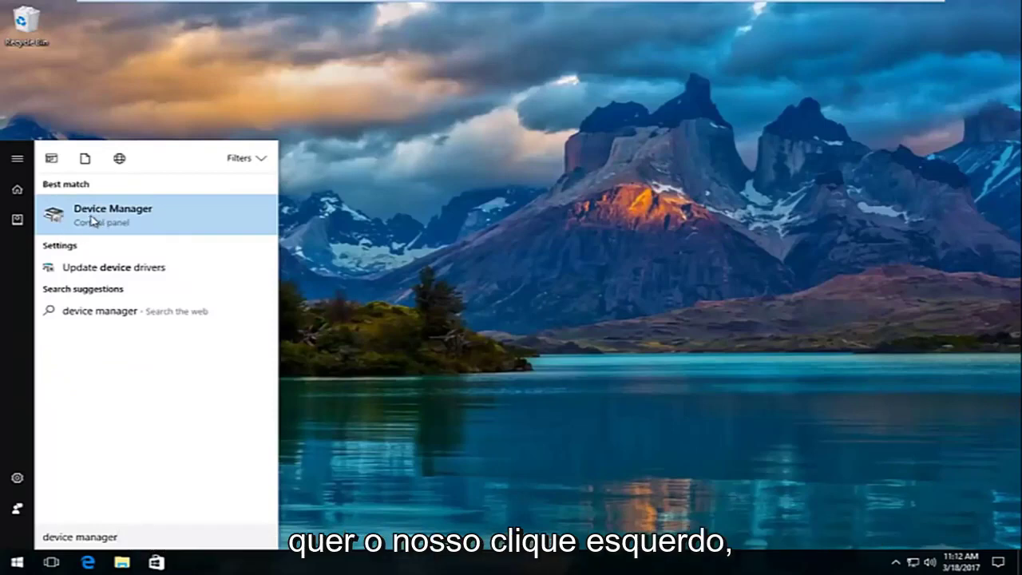
- Launch Device Manager, enlarge its window, and expand Display adapters to select VMware SVGA 3D
click(89, 218)
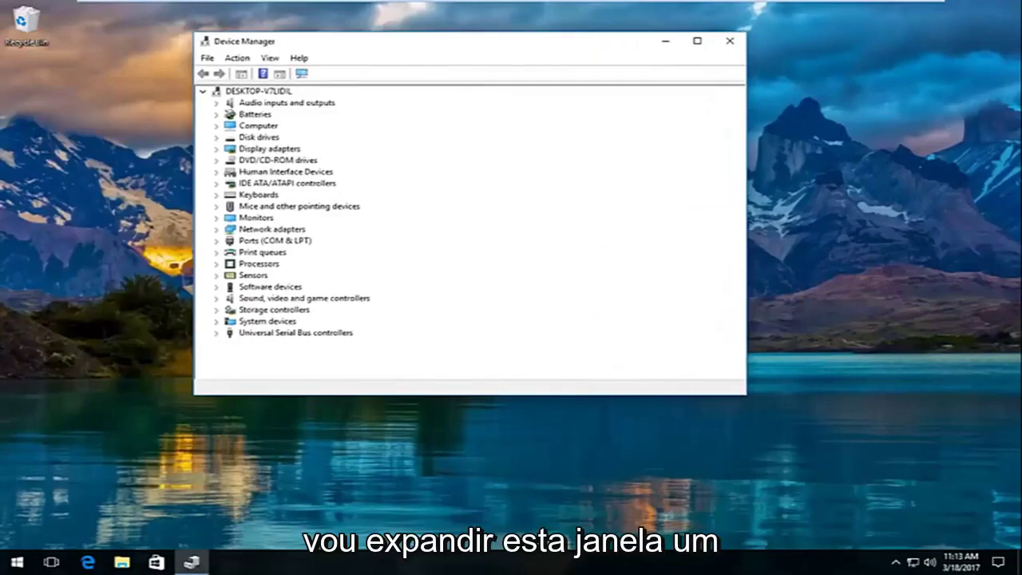
mouse_move(747, 393)
mouse_down()
mouse_move(769, 423)
mouse_move(867, 475)
mouse_up()
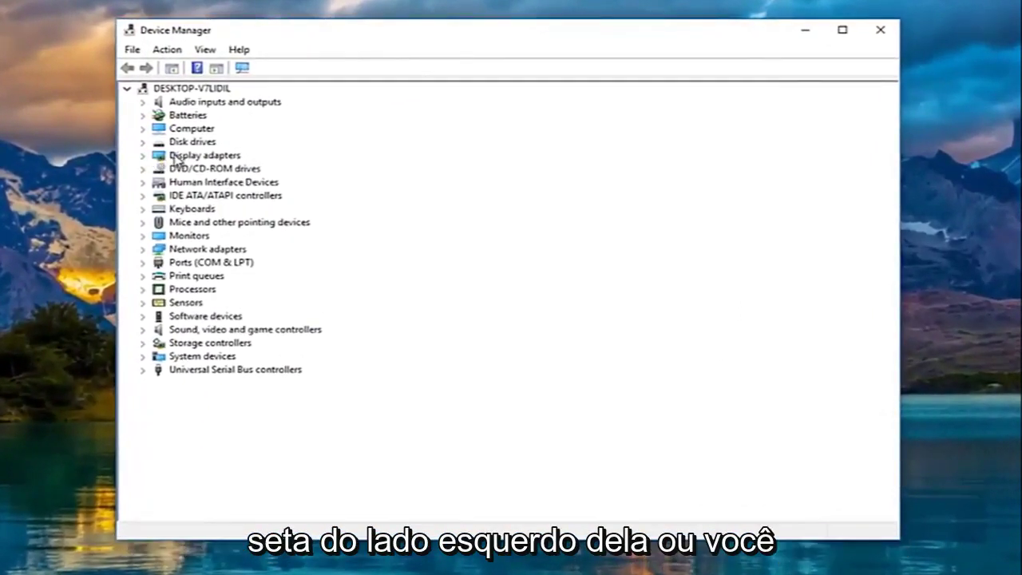
double_click(179, 156)
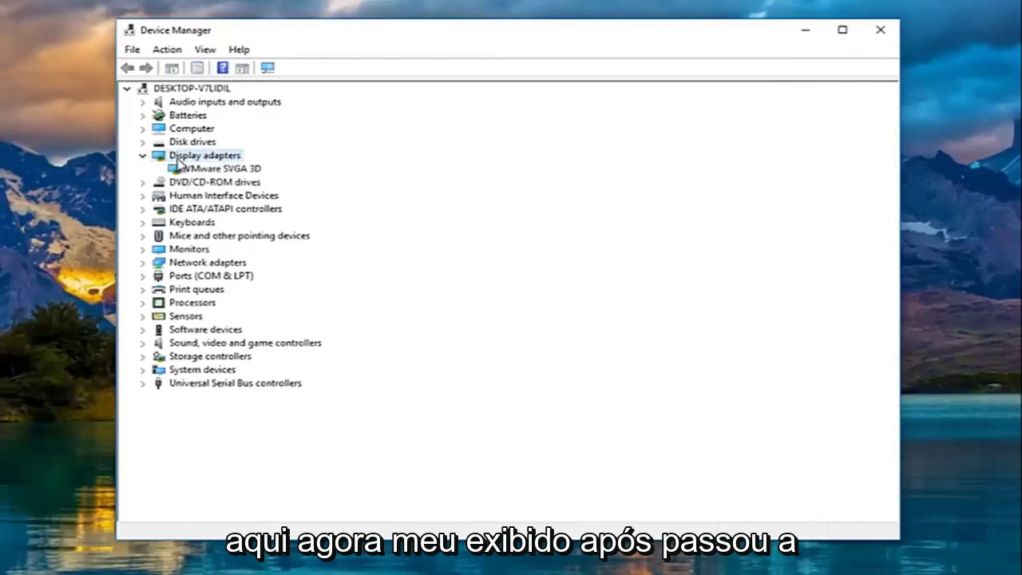
click(192, 169)
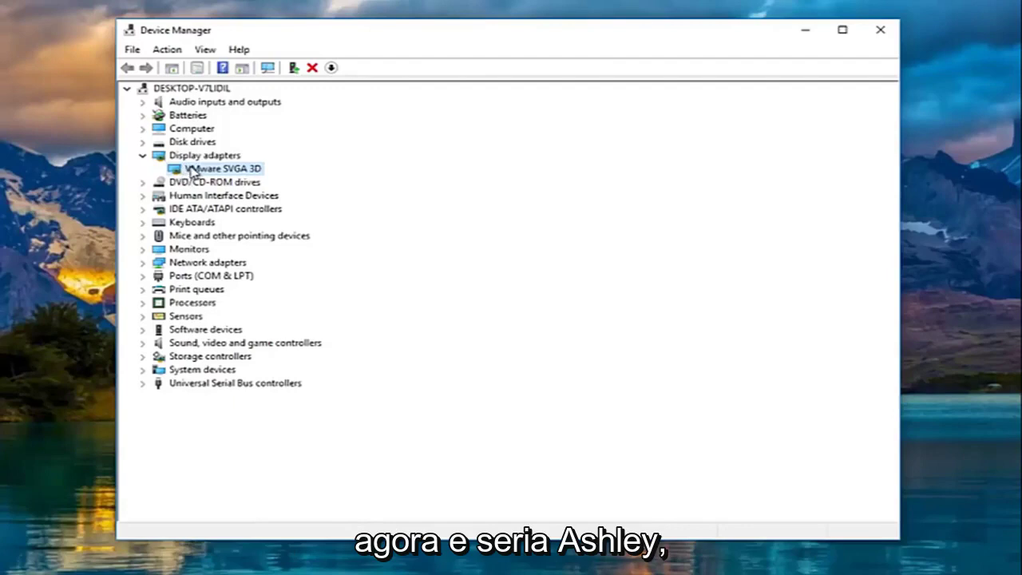
- Run an automatic driver search for VMware SVGA 3D and dismiss the 'best driver already installed' result
right_click(192, 172)
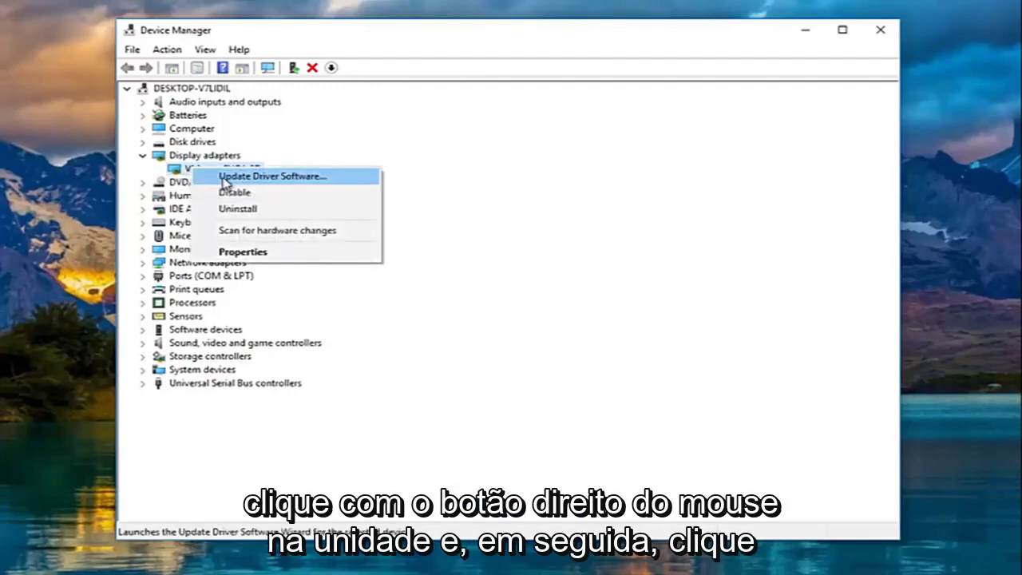
click(251, 177)
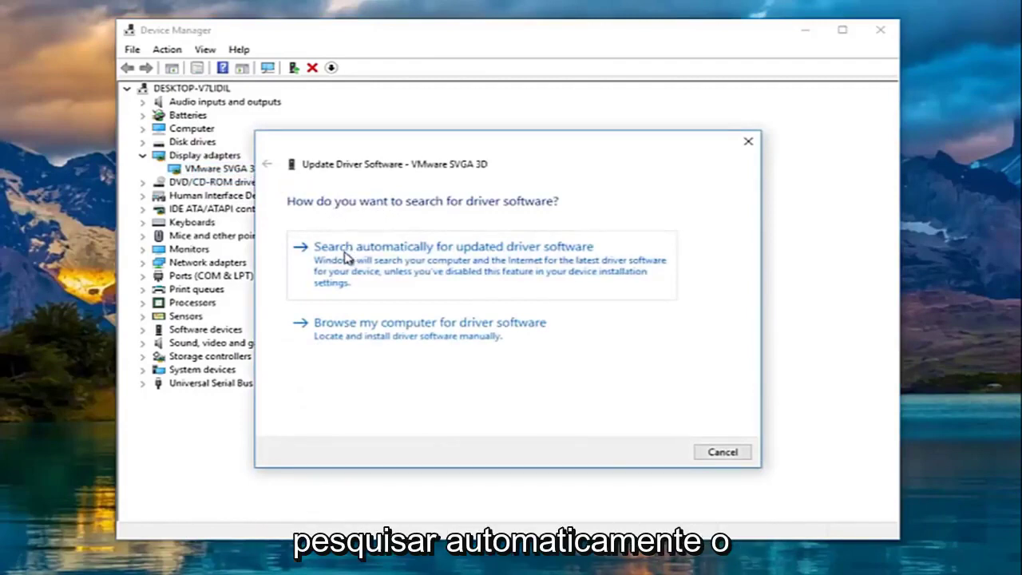
click(479, 273)
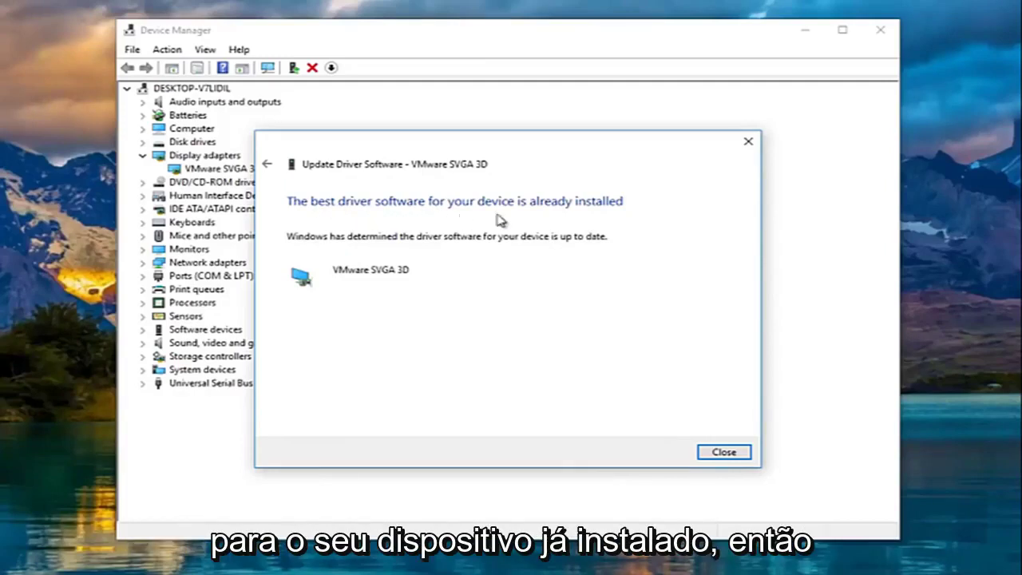
click(725, 453)
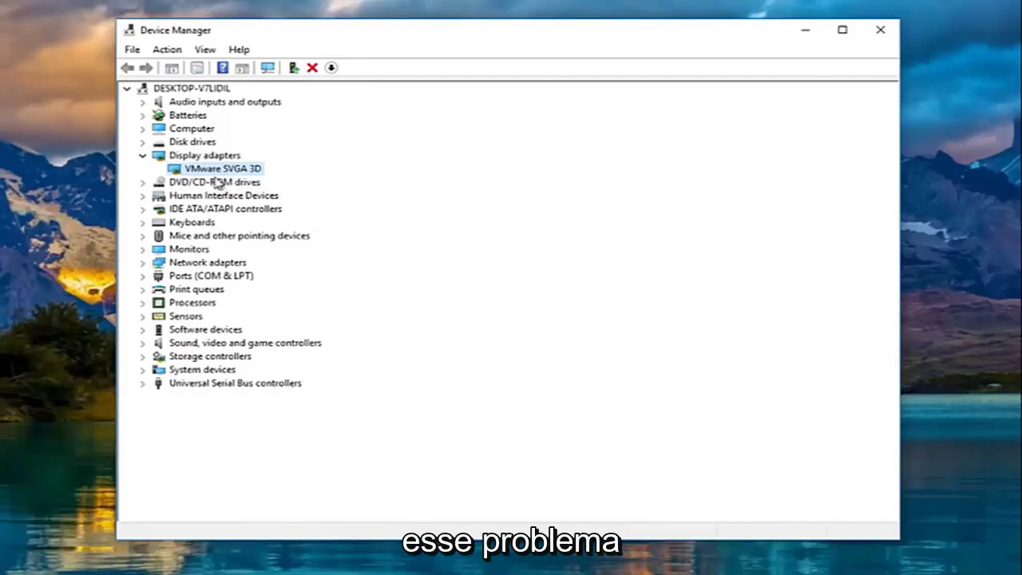
- Show the VMware SVGA 3D Properties Driver tab with version 8.15.1.48
right_click(219, 172)
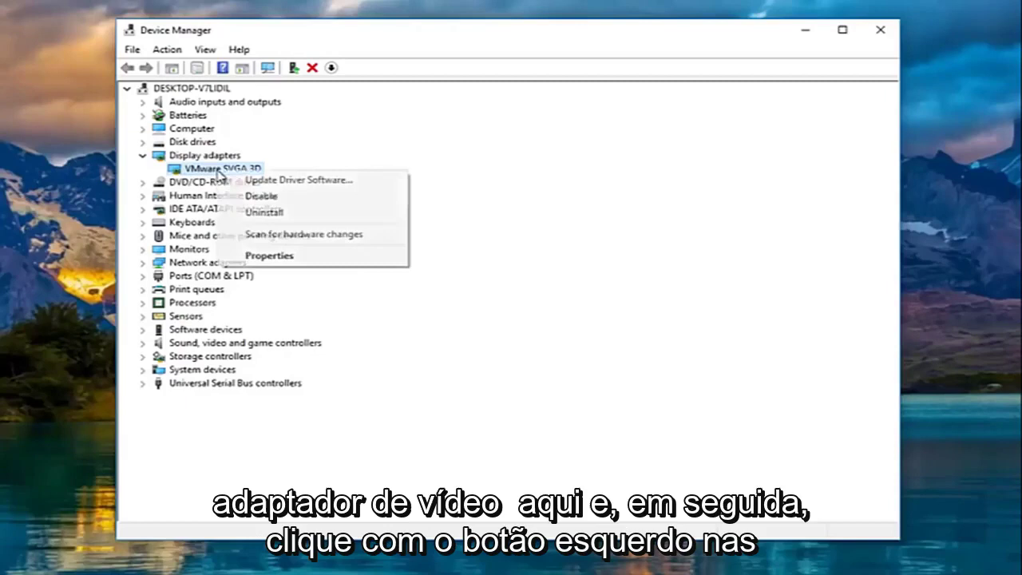
click(273, 257)
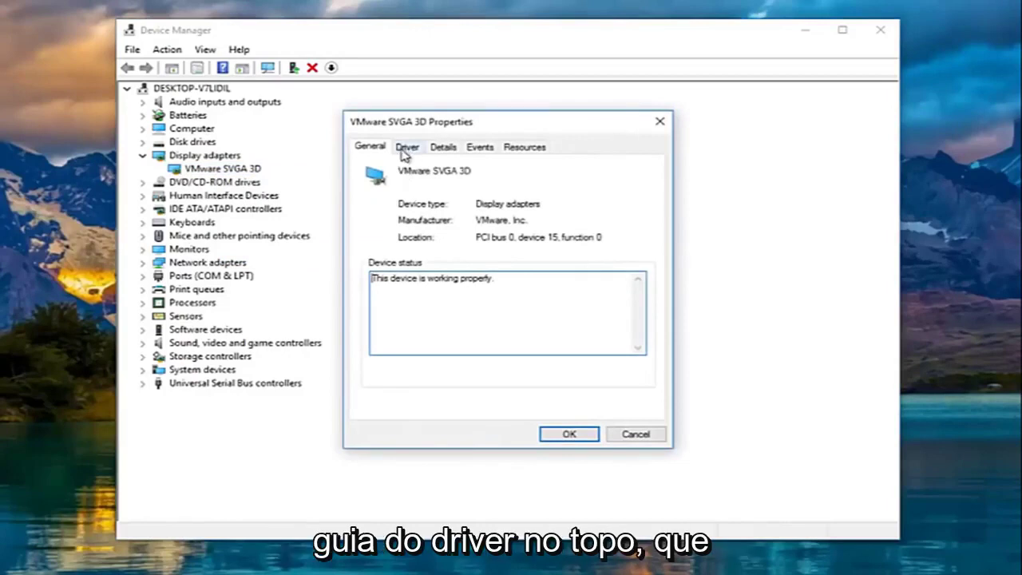
click(409, 150)
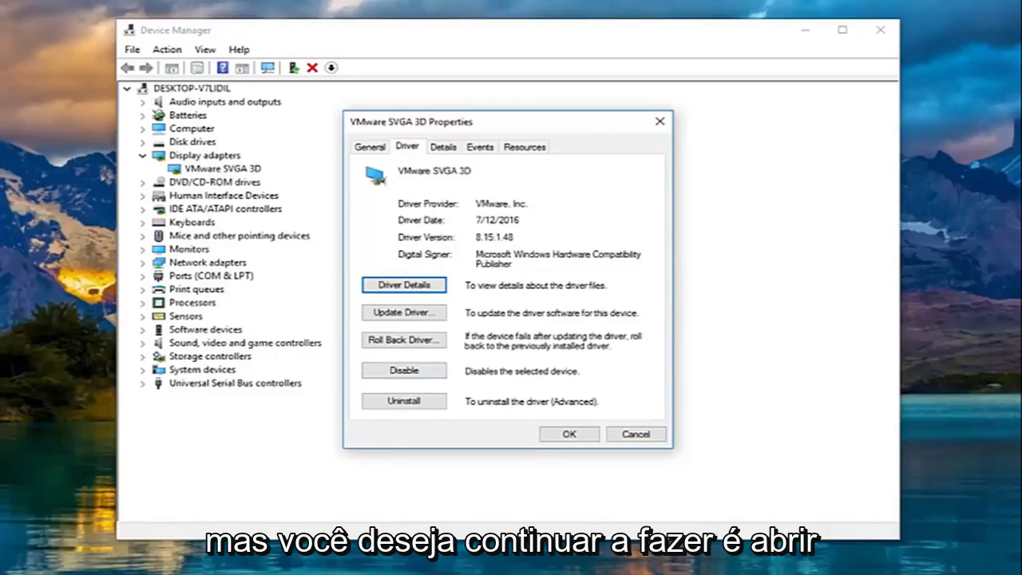
- Bring up Edge on Google, shift it aside to reveal the driver properties, then maximize it
key(super)
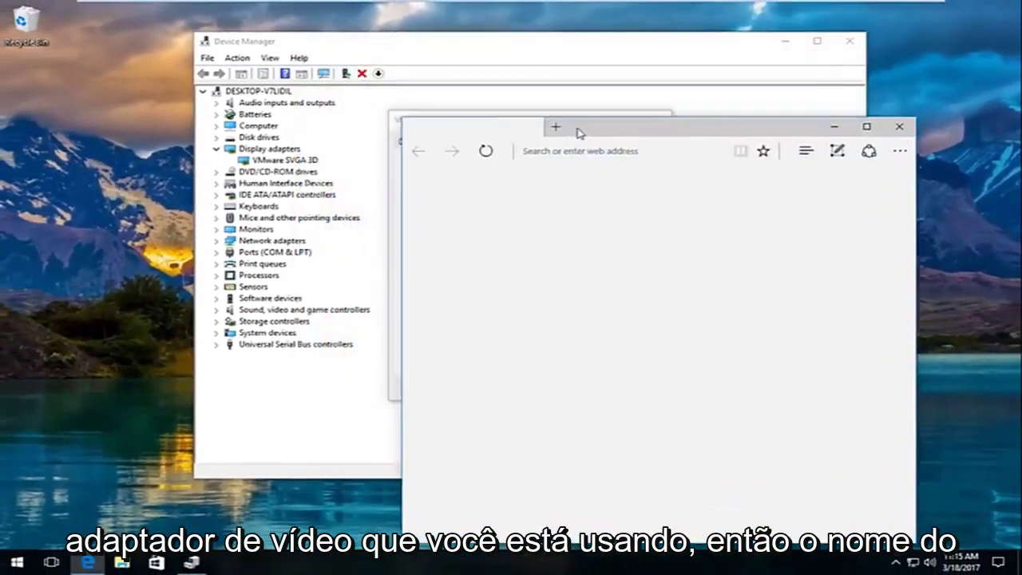
drag(580, 132, 765, 171)
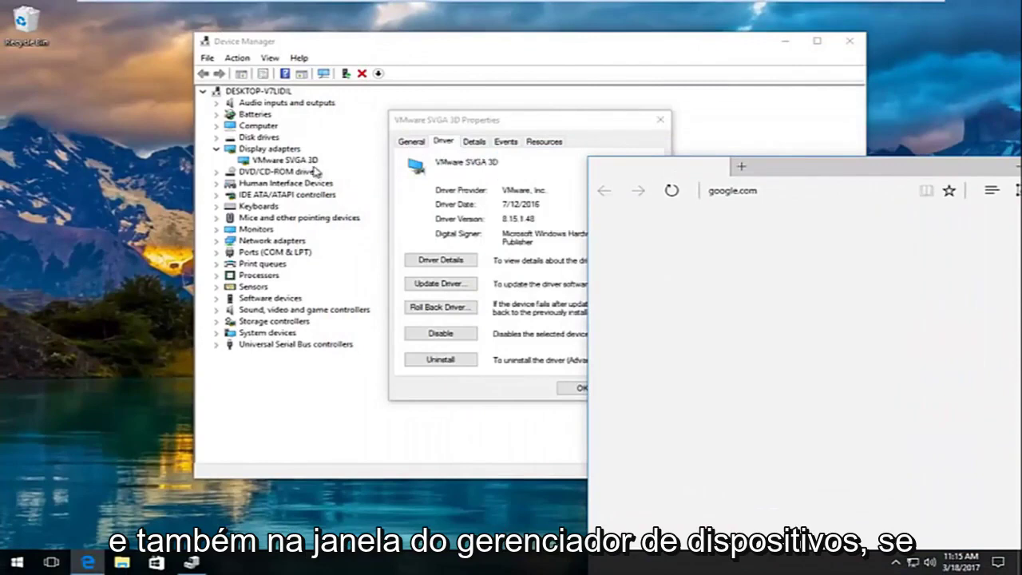
drag(826, 180, 749, 185)
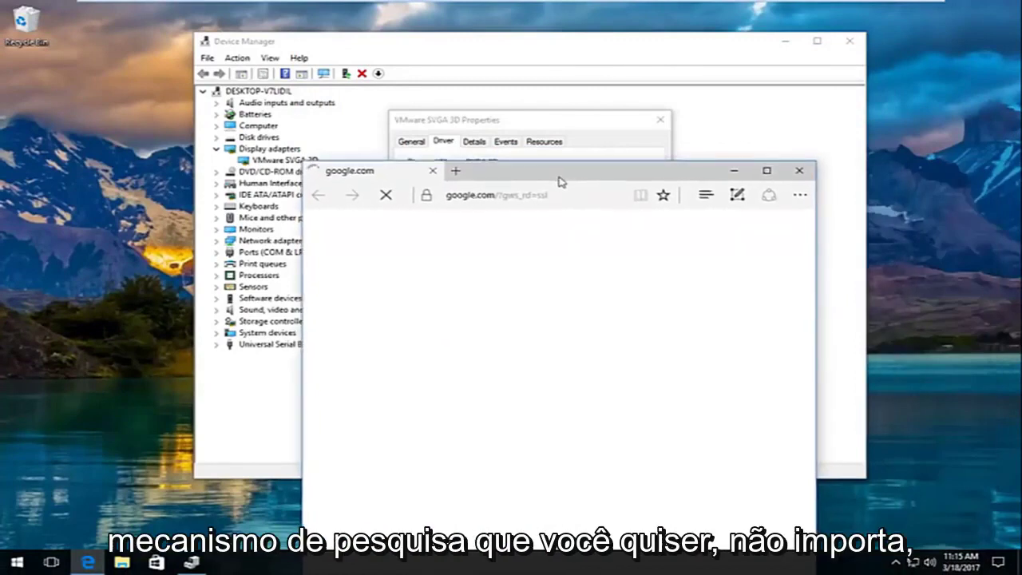
mouse_move(739, 190)
mouse_down()
mouse_move(553, 342)
mouse_move(558, 405)
mouse_up()
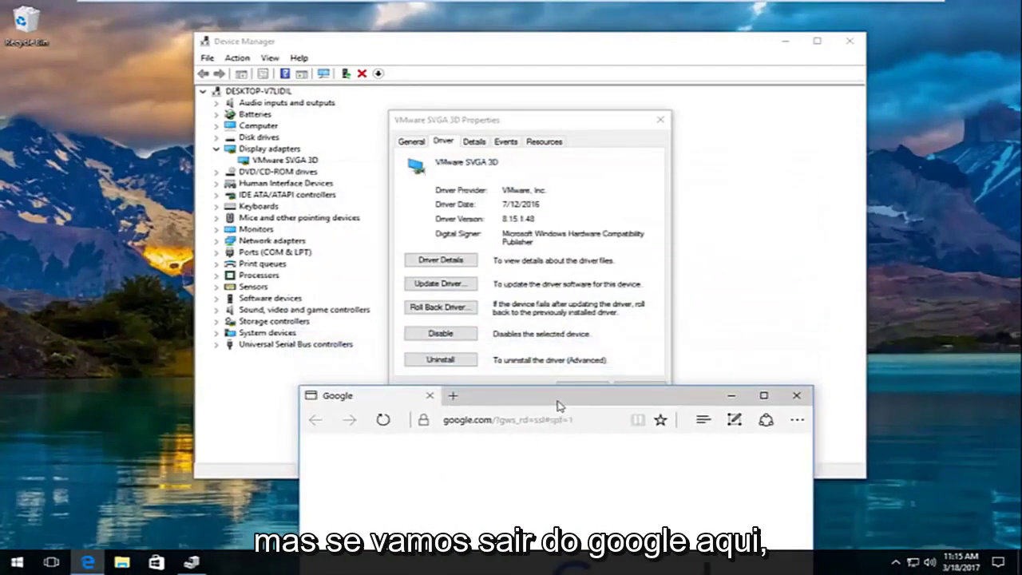
drag(558, 405, 574, 6)
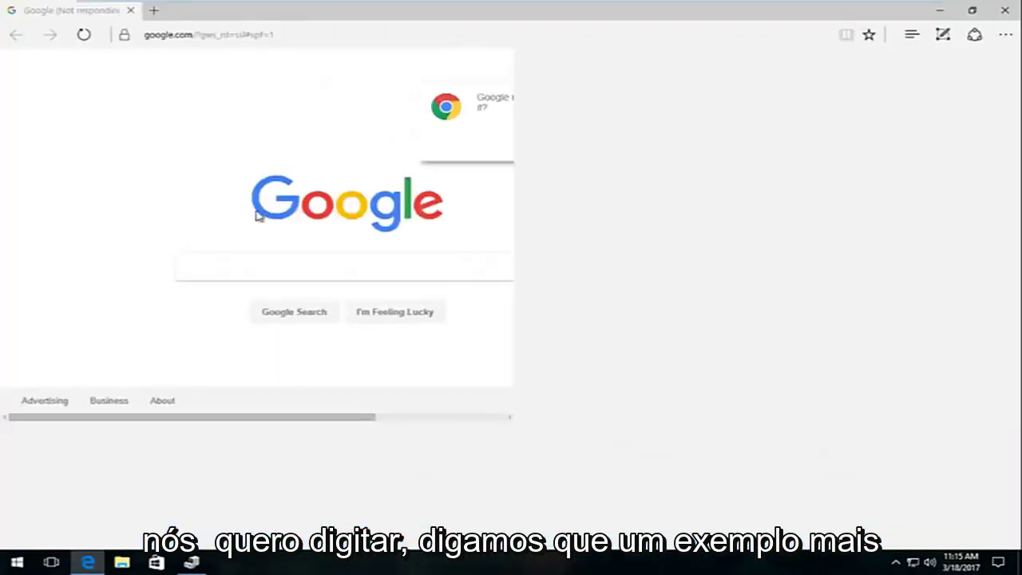
- Search Google for 'nvidia drivers'
click(213, 258)
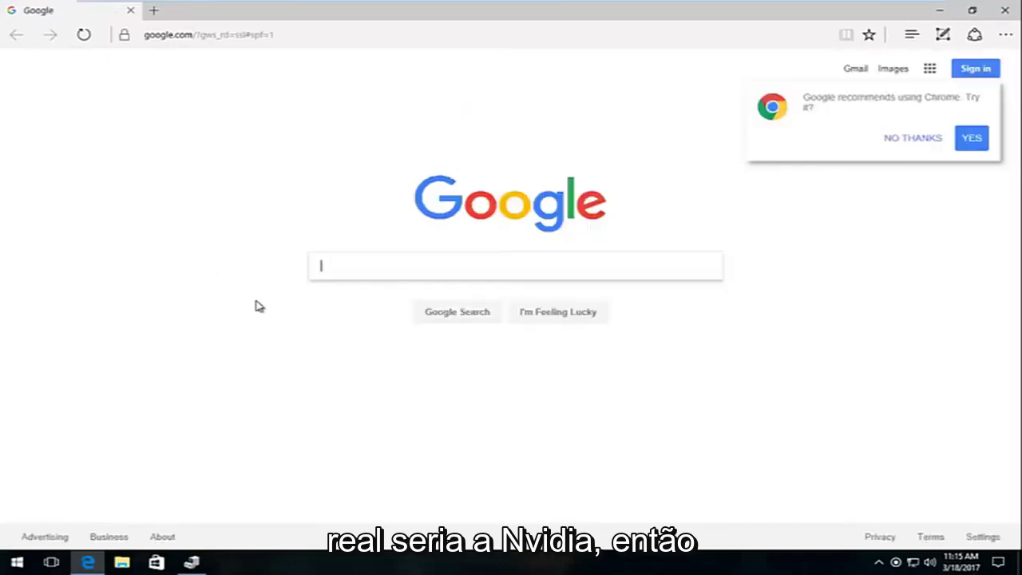
text(nvidia )
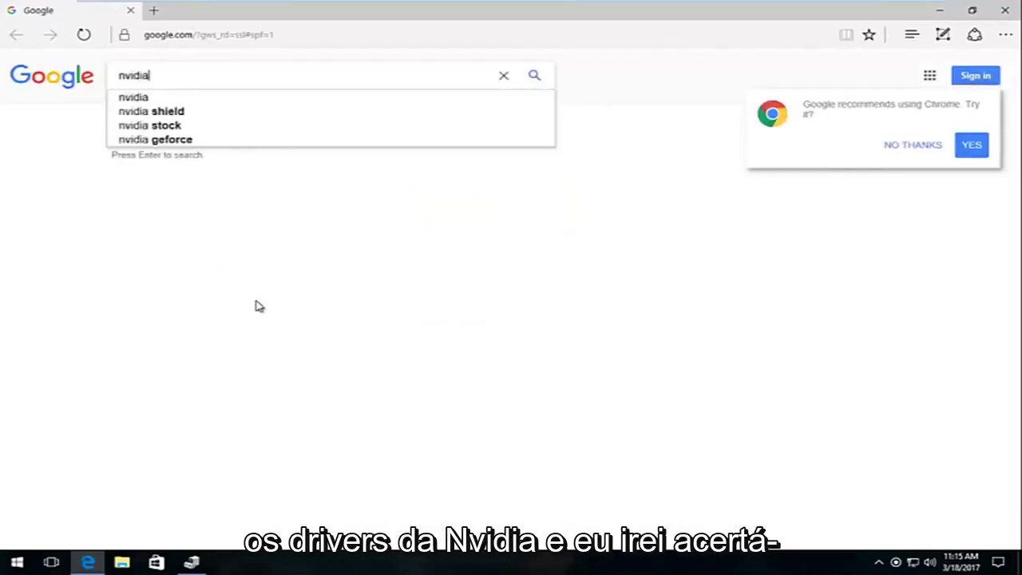
text(drivers)
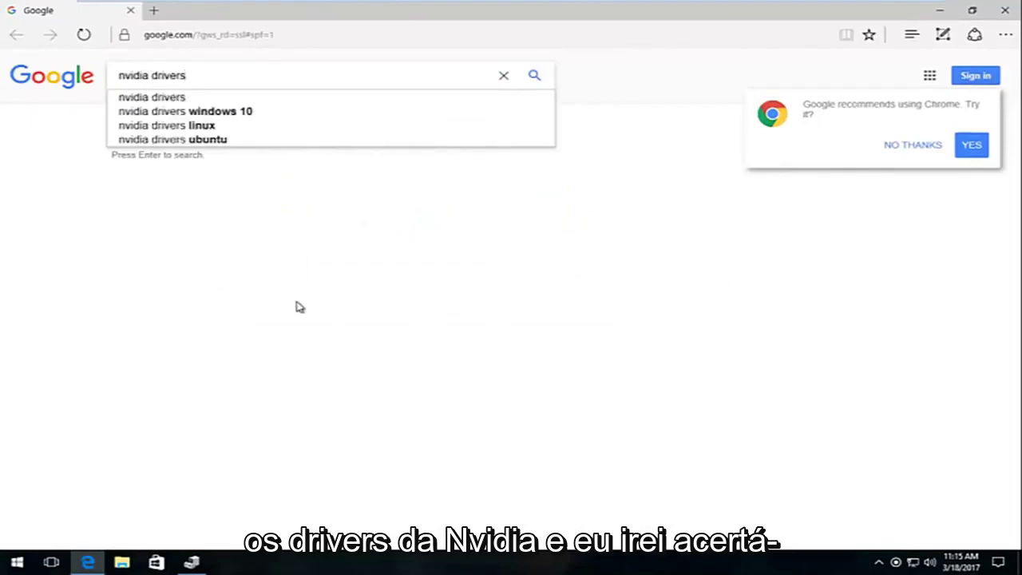
click(527, 78)
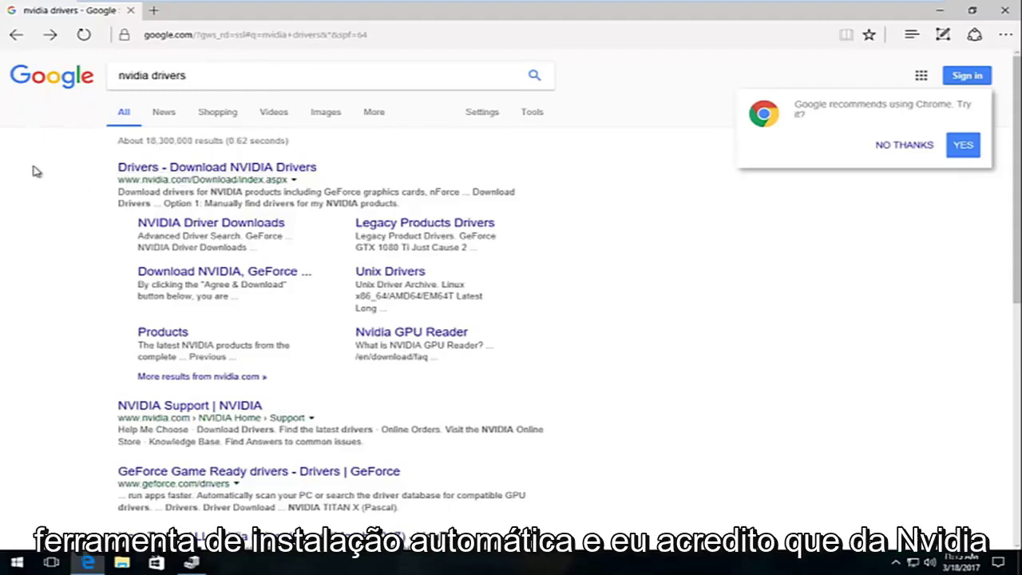
- Open NVIDIA's official driver download page and scroll through it
click(217, 160)
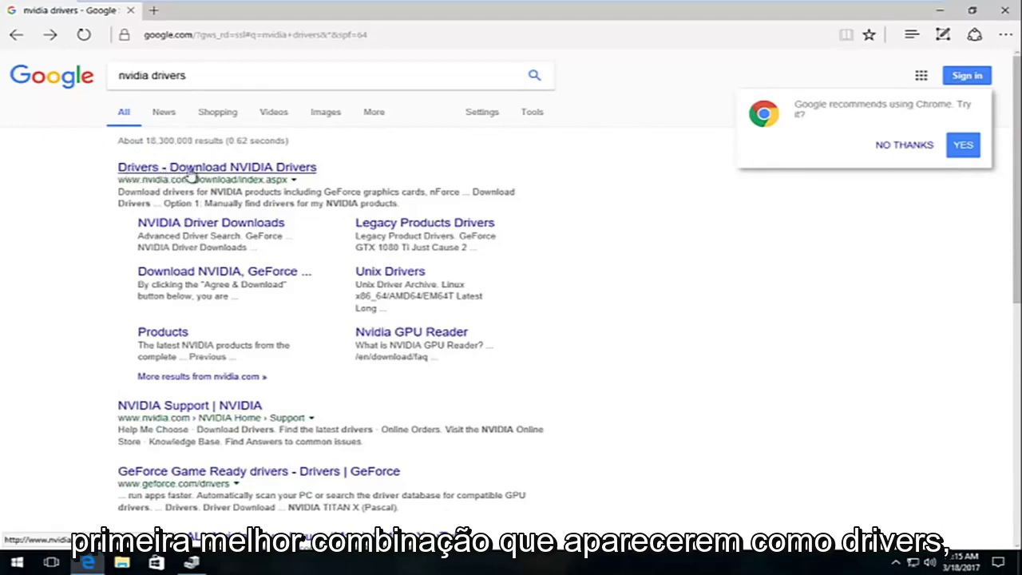
click(191, 170)
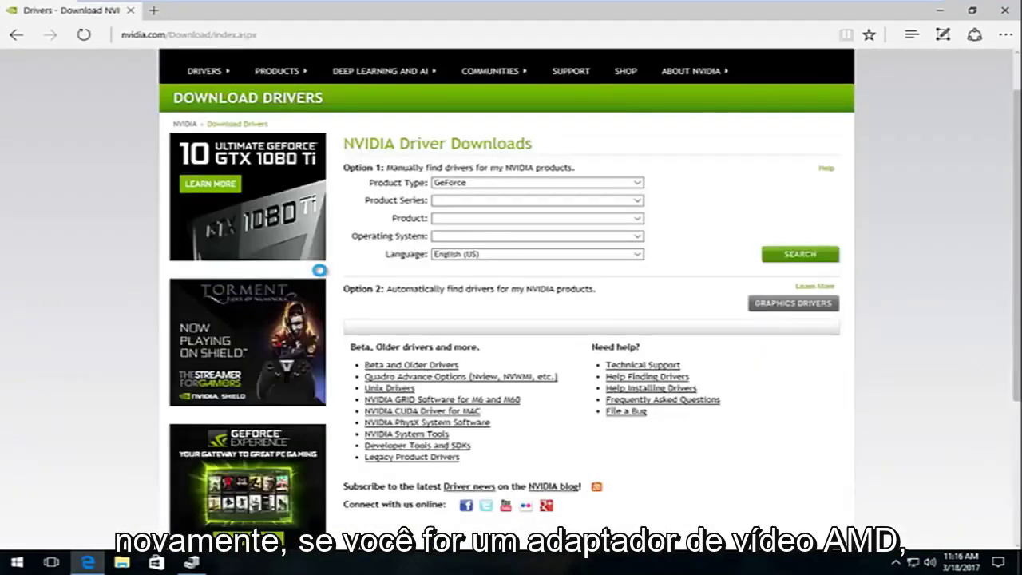
scroll(318, 270, down, 2)
scroll(367, 224, up, 1)
scroll(415, 179, up, 2)
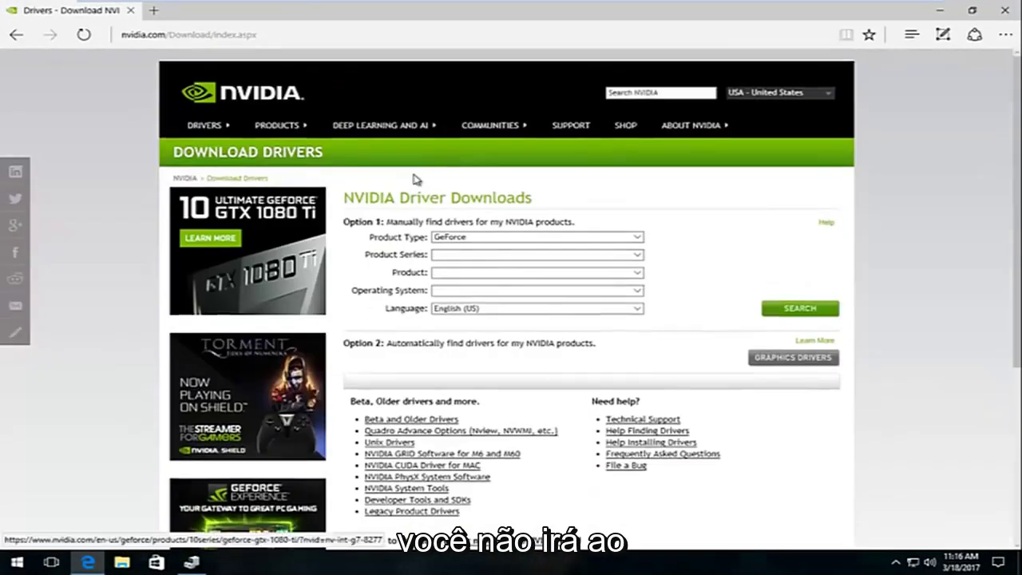
scroll(461, 201, down, 1)
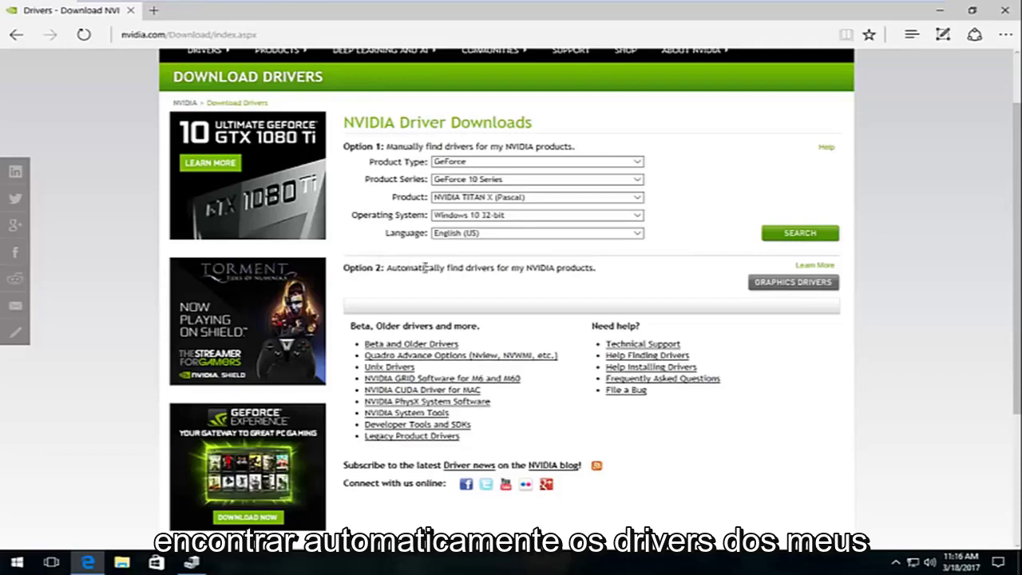
- Try NVIDIA's automatic driver detection, return to the manual search form, then close Edge
click(780, 285)
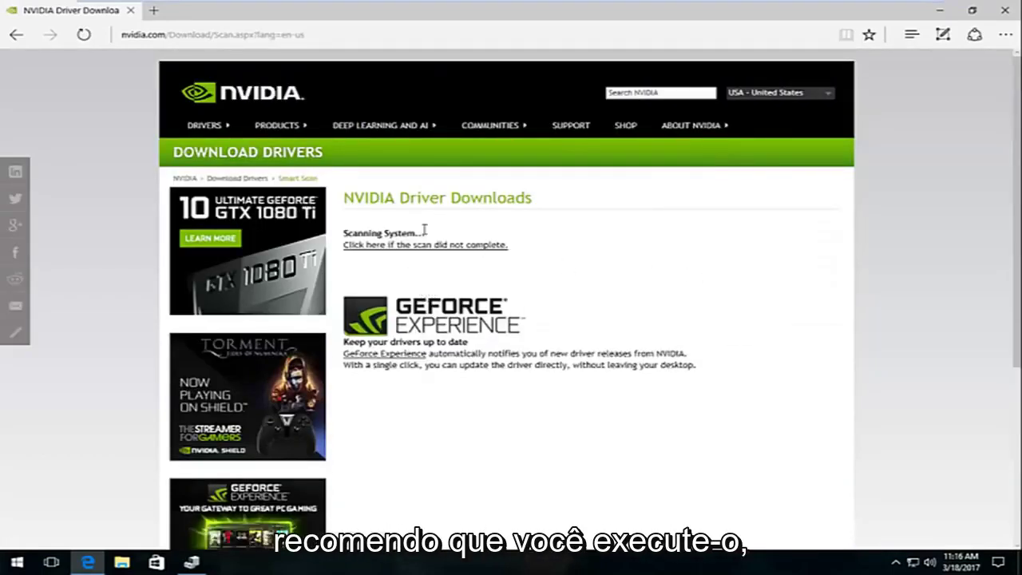
click(18, 36)
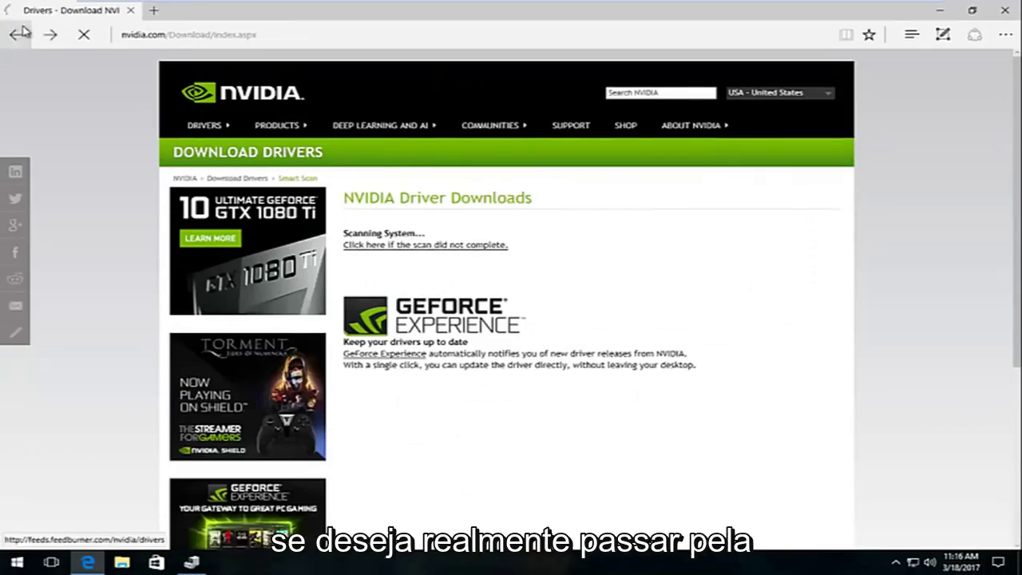
scroll(423, 200, down, 1)
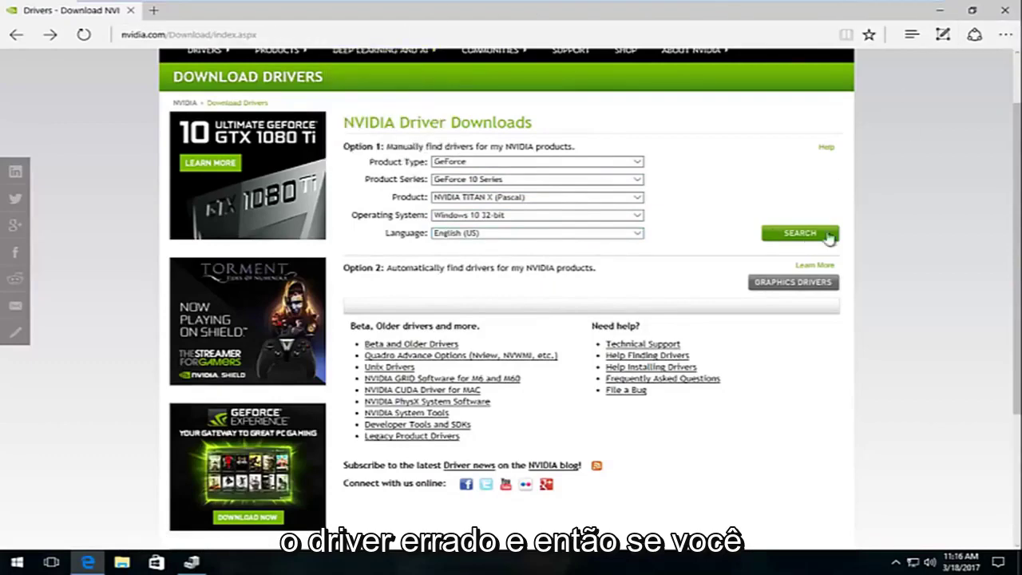
click(1000, 14)
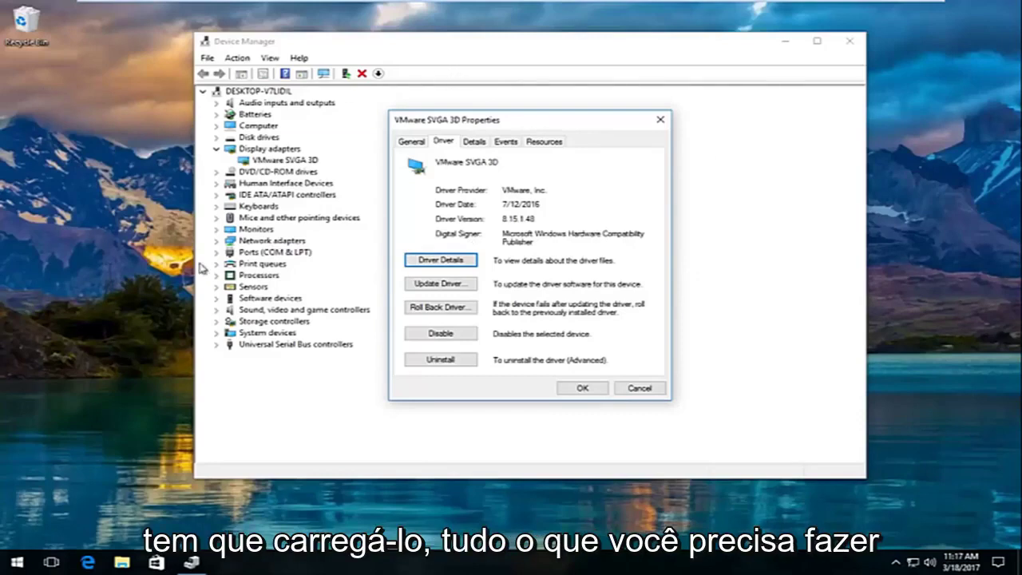
- Close Properties, start then cancel a VMware SVGA 3D driver update, and exit Device Manager
click(660, 119)
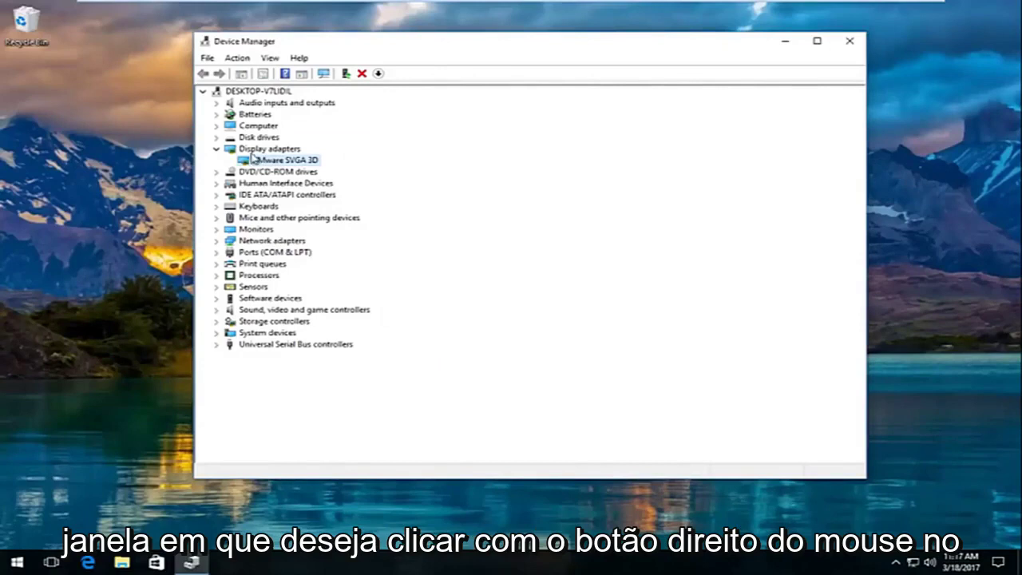
right_click(255, 162)
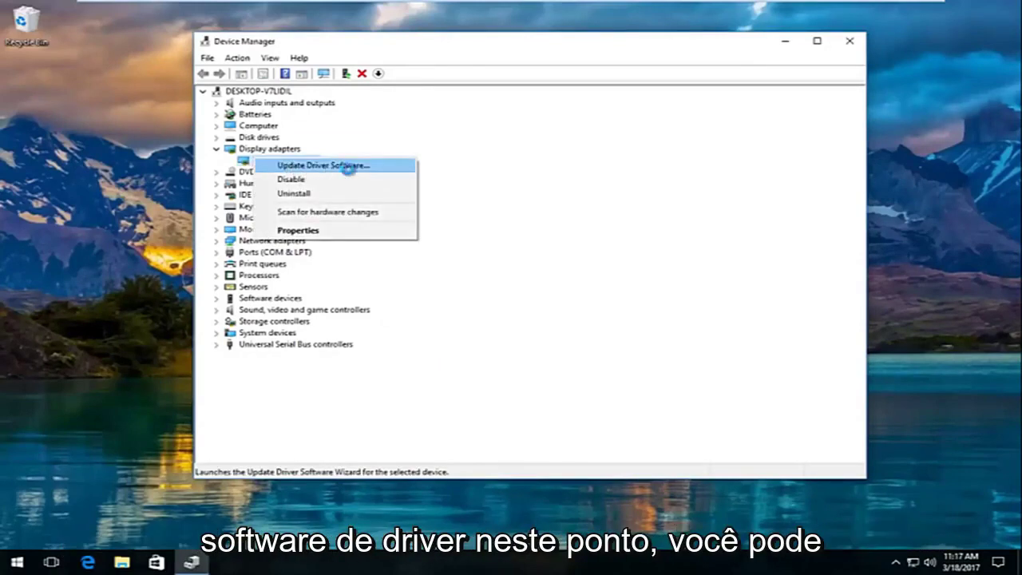
click(348, 165)
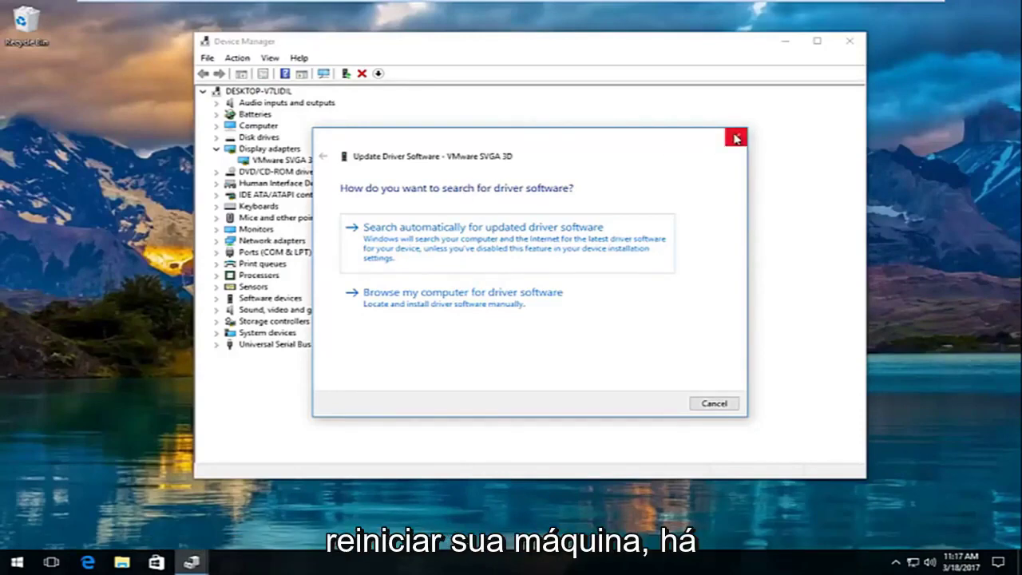
click(736, 138)
click(848, 43)
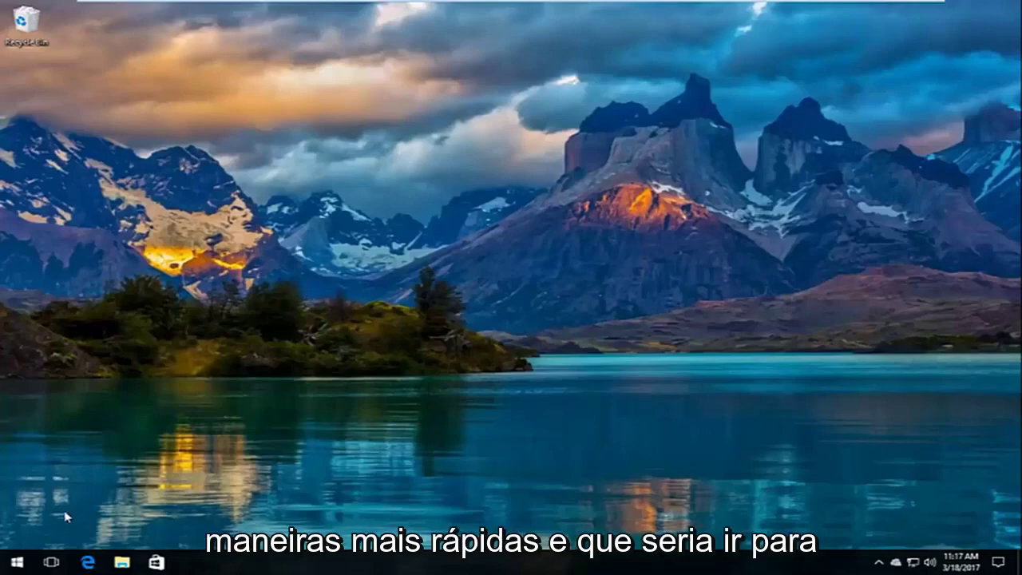
- Shift-restart from the Start menu's Power options into the recovery screen
click(16, 561)
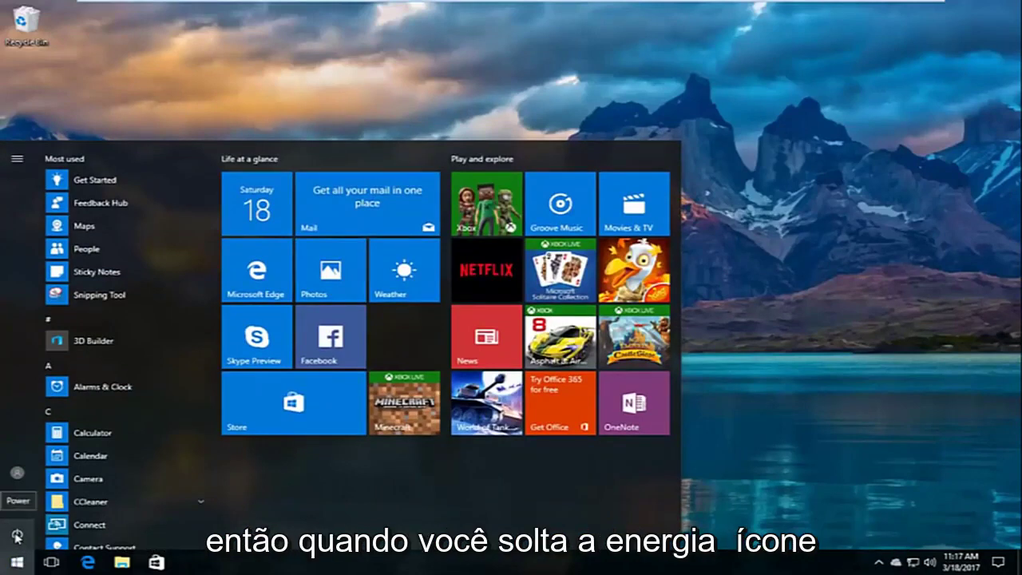
click(17, 537)
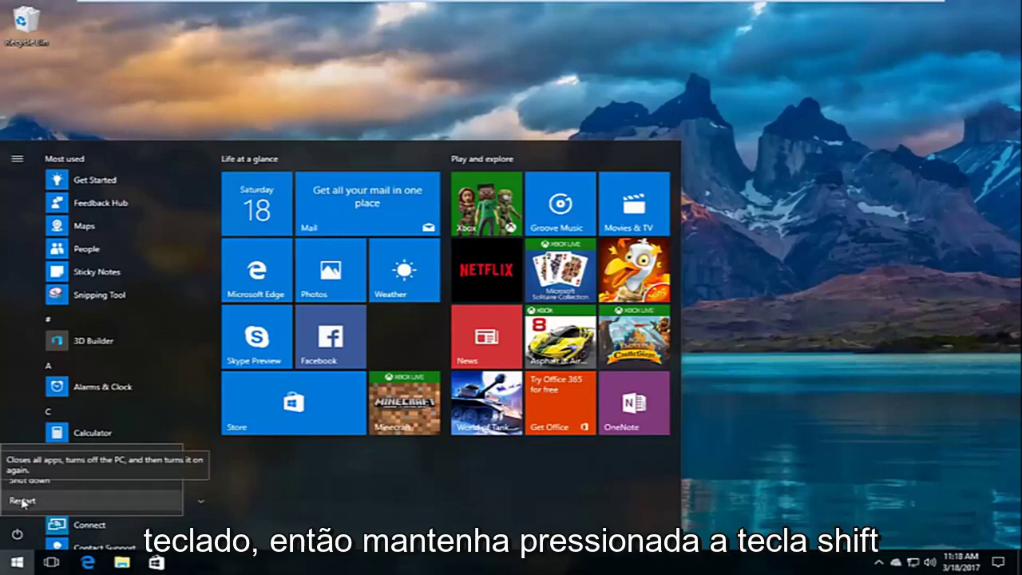
shift+click(21, 502)
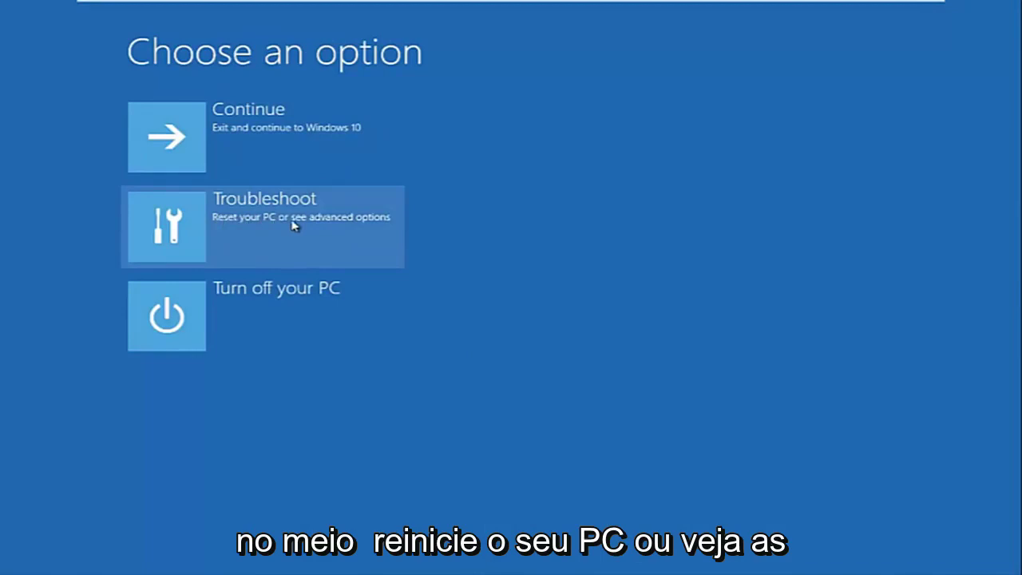
- Go through Troubleshoot and Advanced options to Startup Settings
click(179, 226)
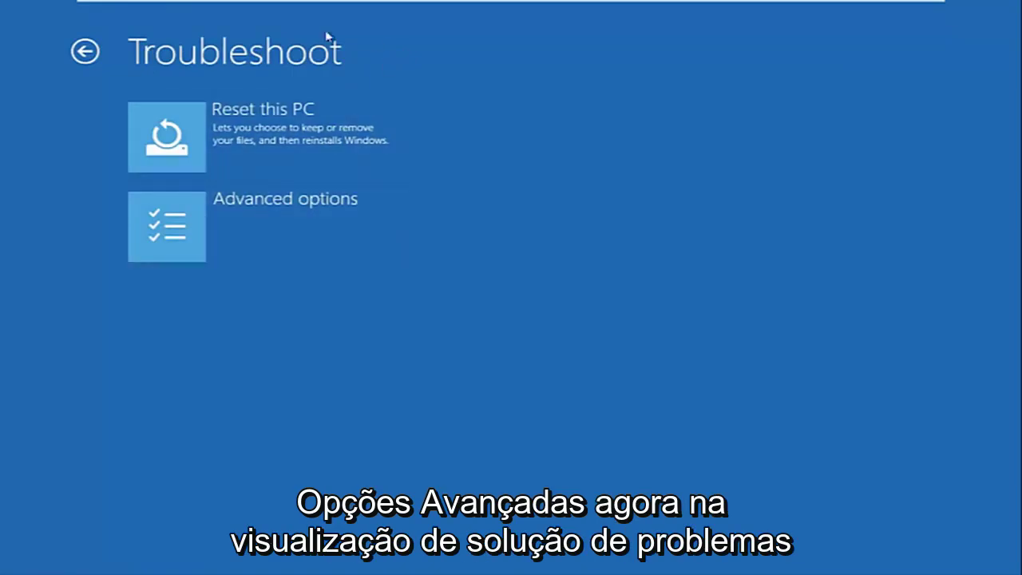
click(239, 225)
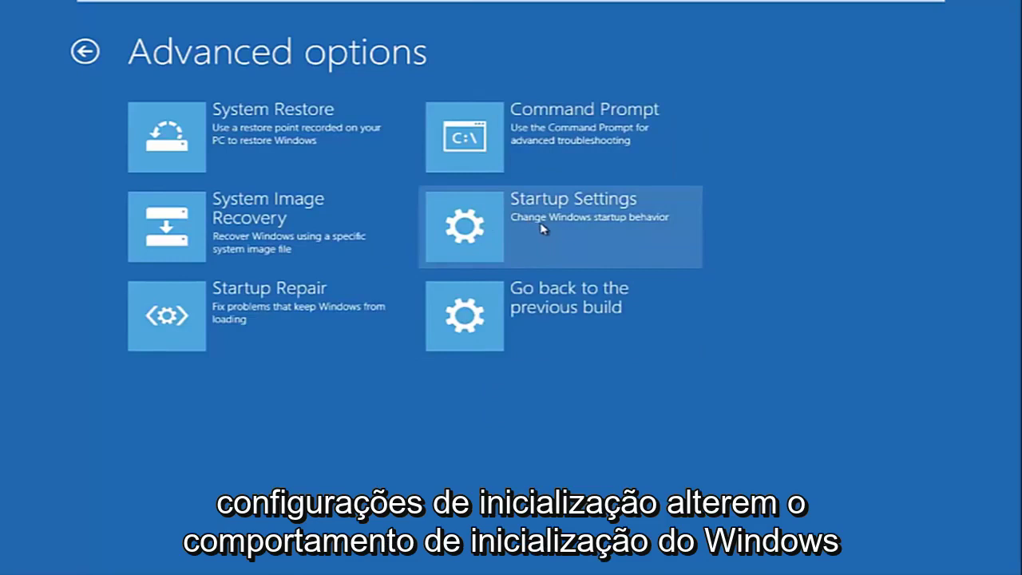
click(489, 221)
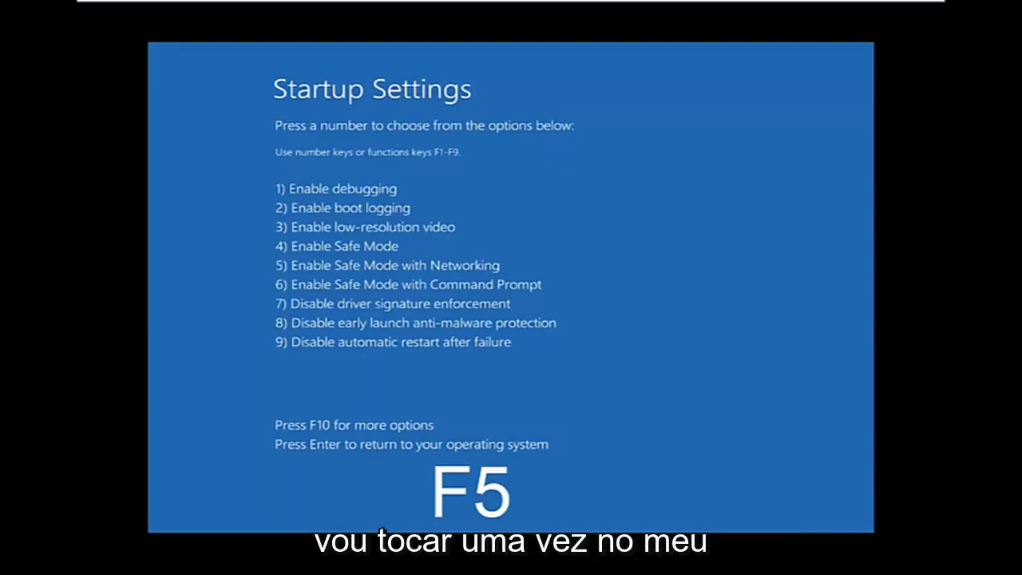
- Choose Enable Safe Mode with Networking (F5) and wait for the sign-in screen
key(F5)
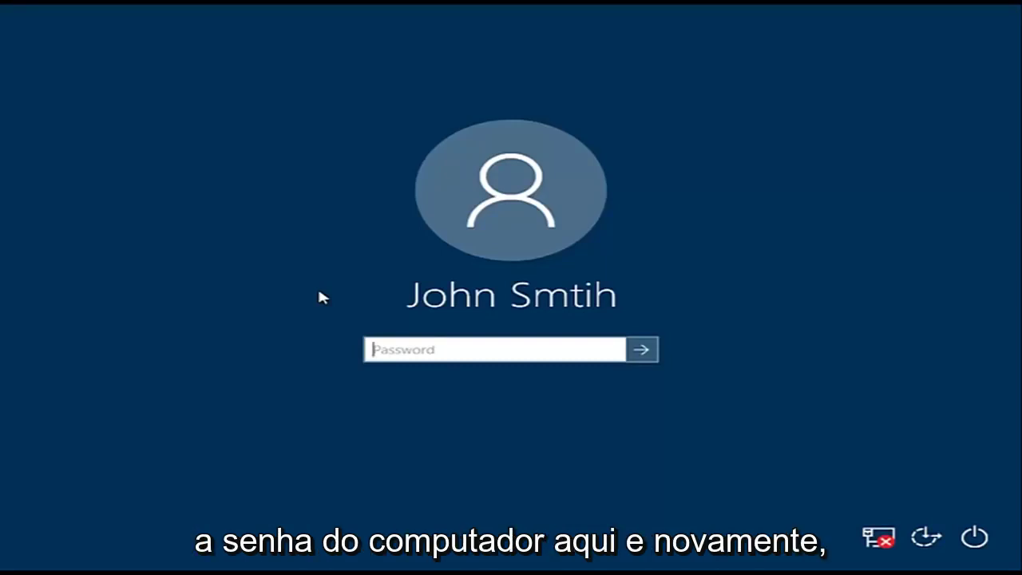
- Sign in with the account password, dismiss the Edge error, and launch Device Manager from Start
text(********)
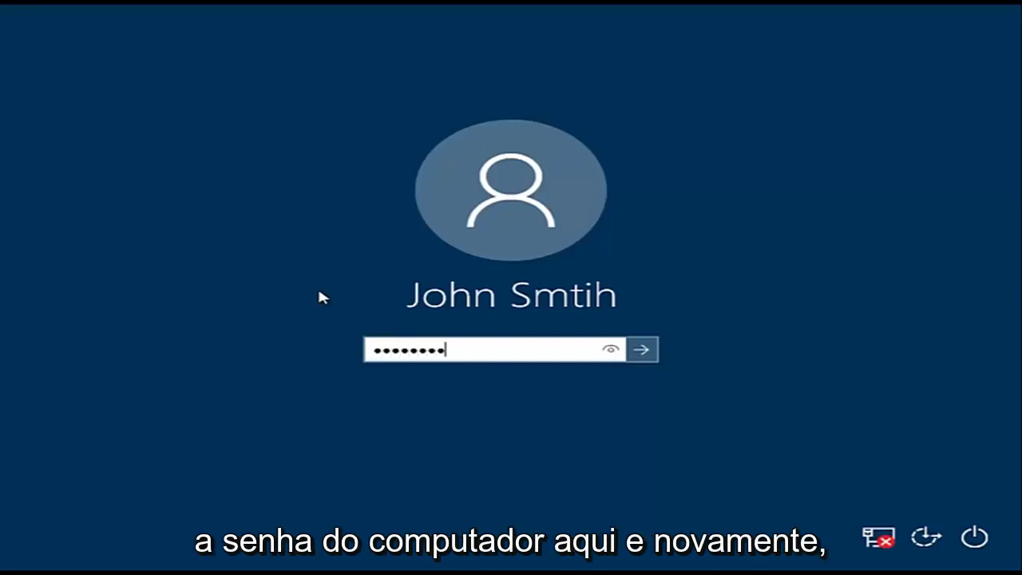
key(Return)
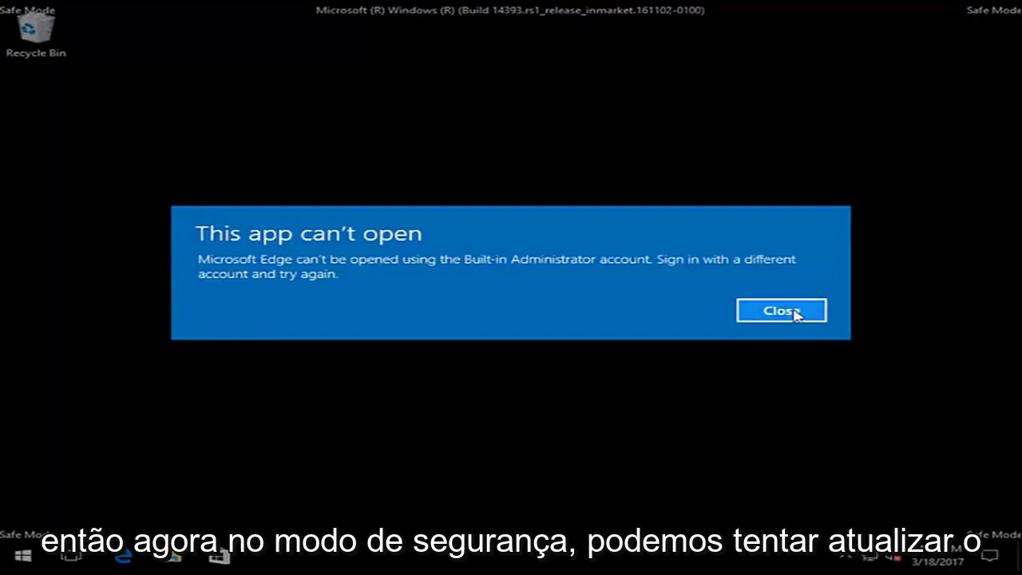
click(781, 311)
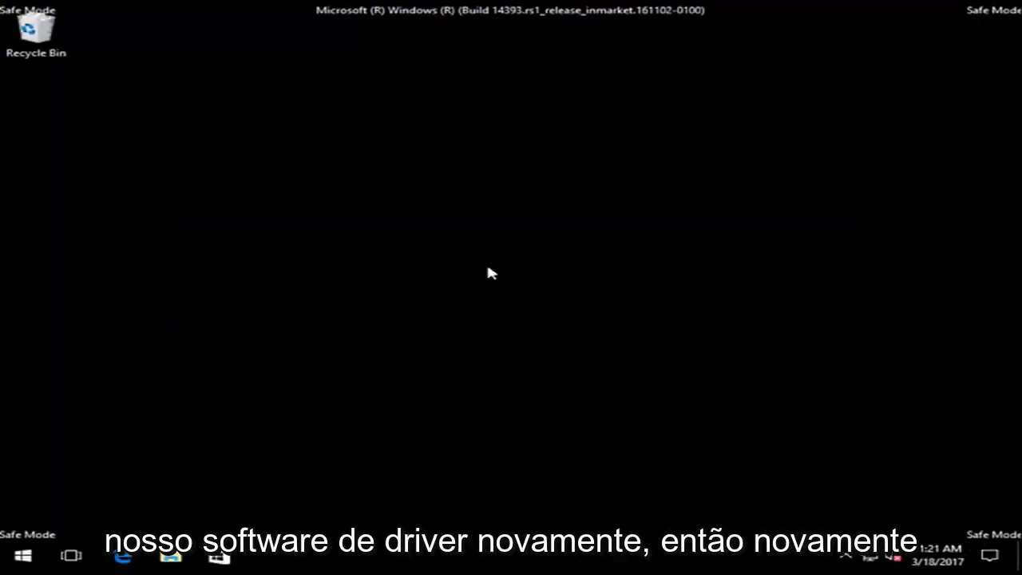
click(25, 557)
text(device)
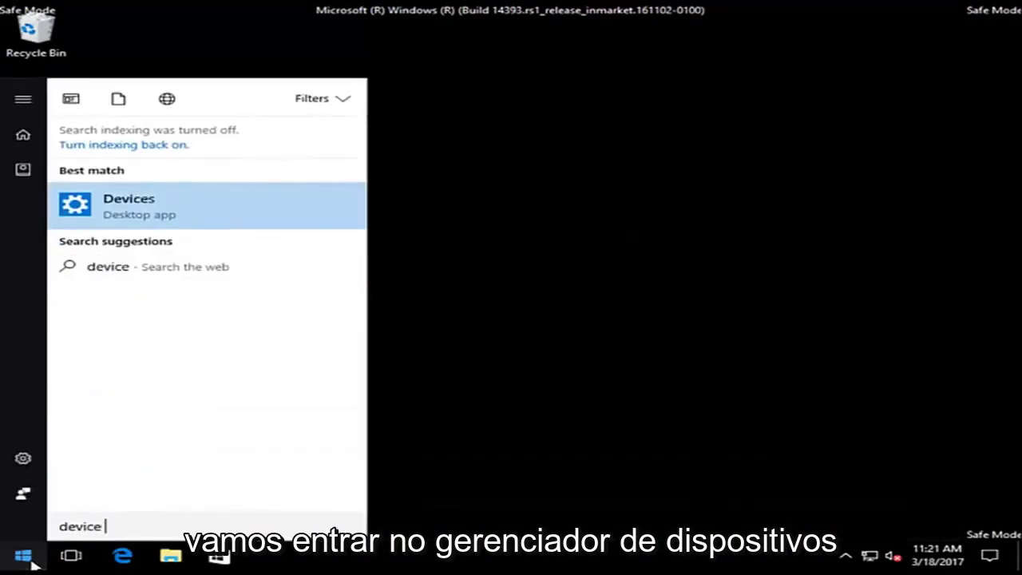
text( manager)
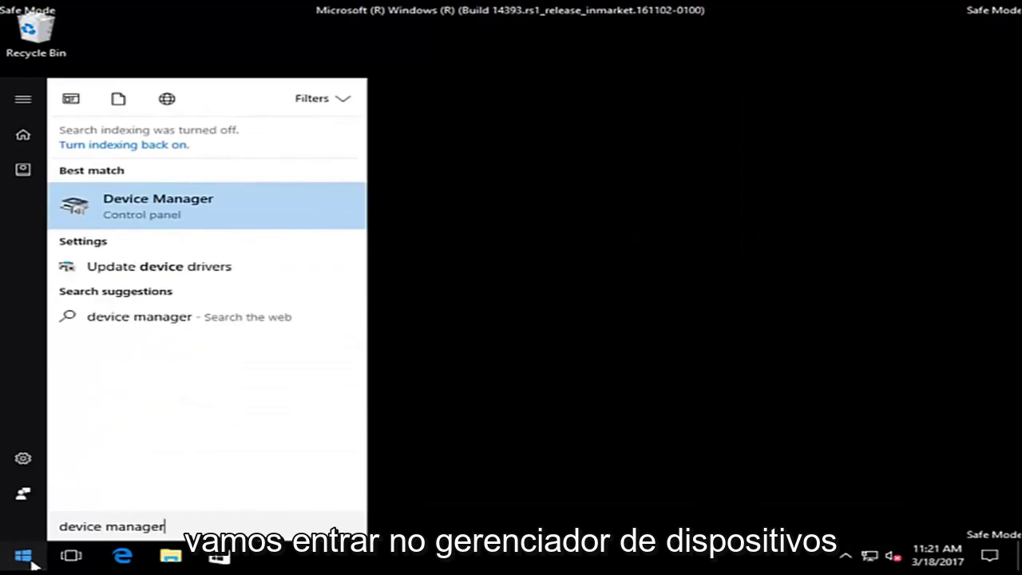
click(122, 202)
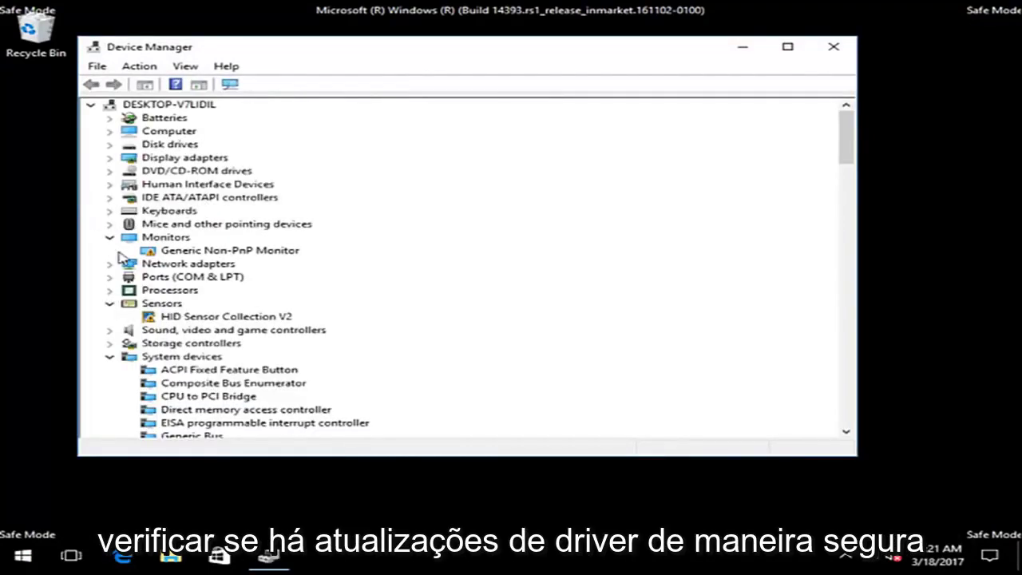
- Search automatically for a newer VMware SVGA 3D driver under Display adapters, then close the wizard
click(109, 237)
click(109, 157)
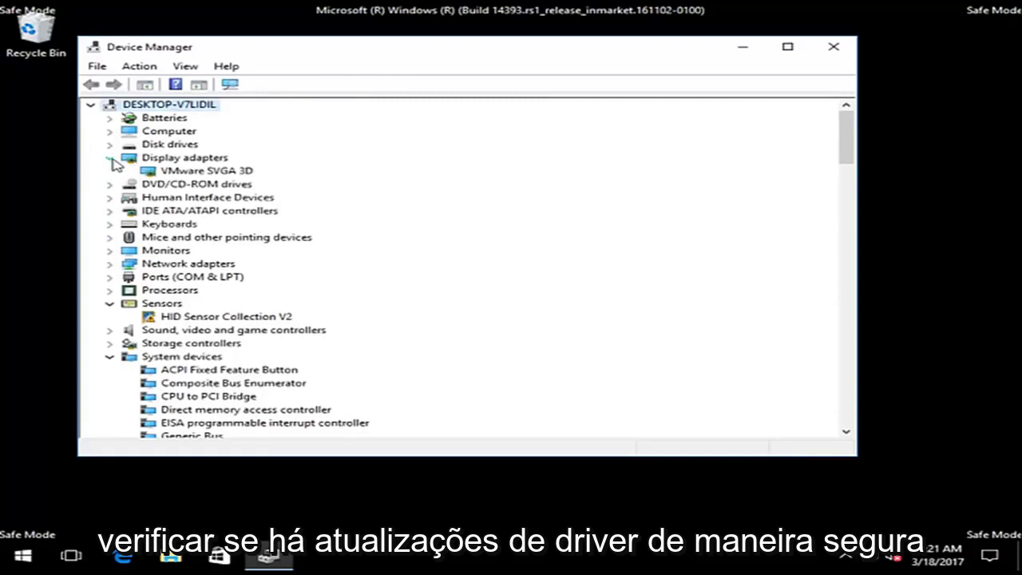
right_click(167, 171)
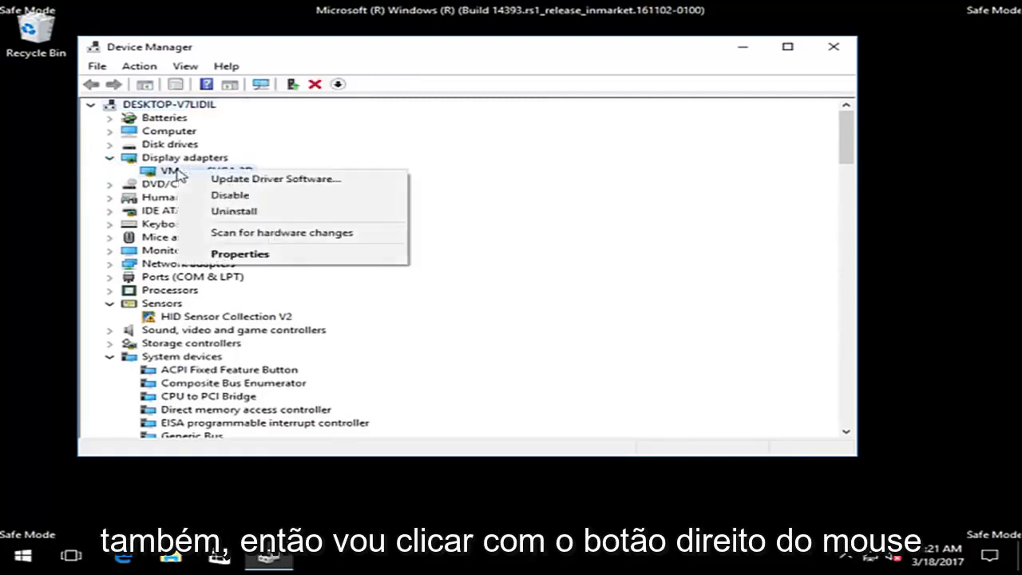
click(160, 172)
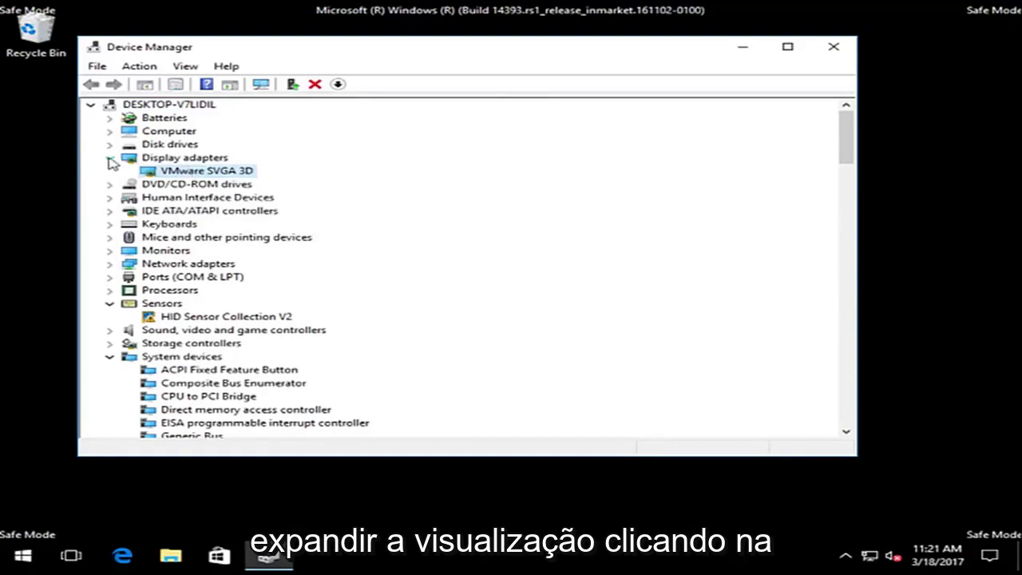
right_click(207, 171)
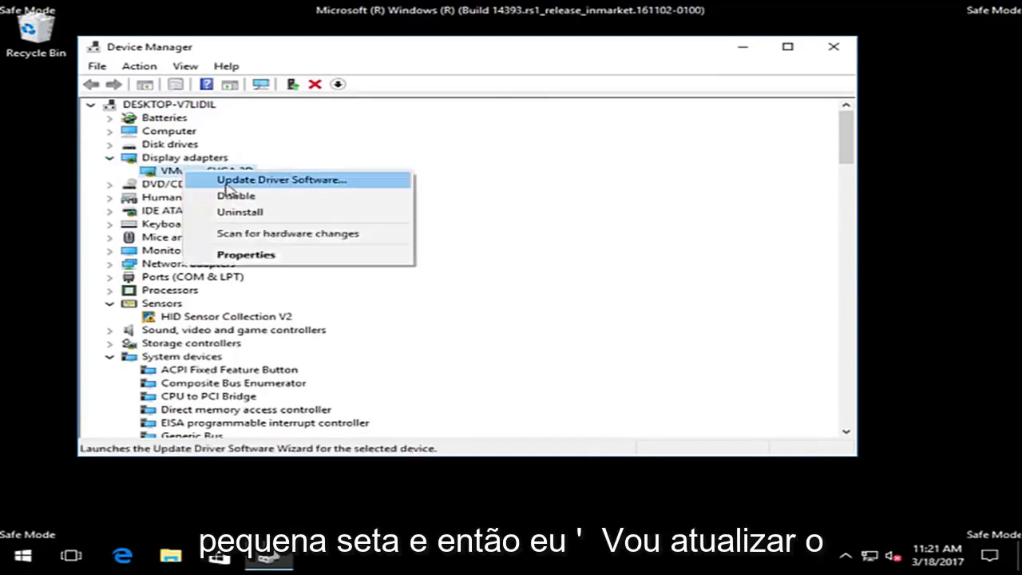
click(224, 180)
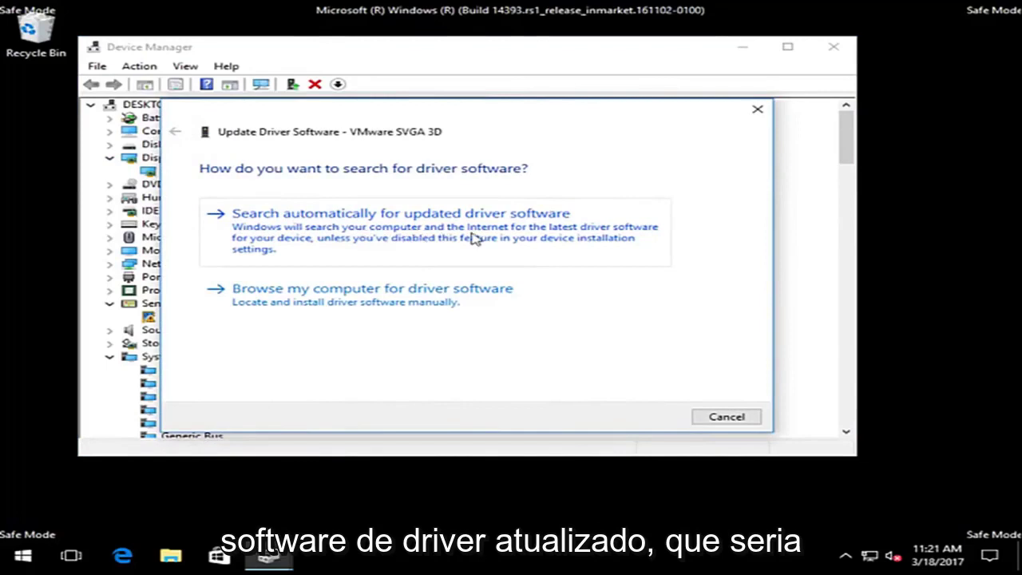
click(434, 231)
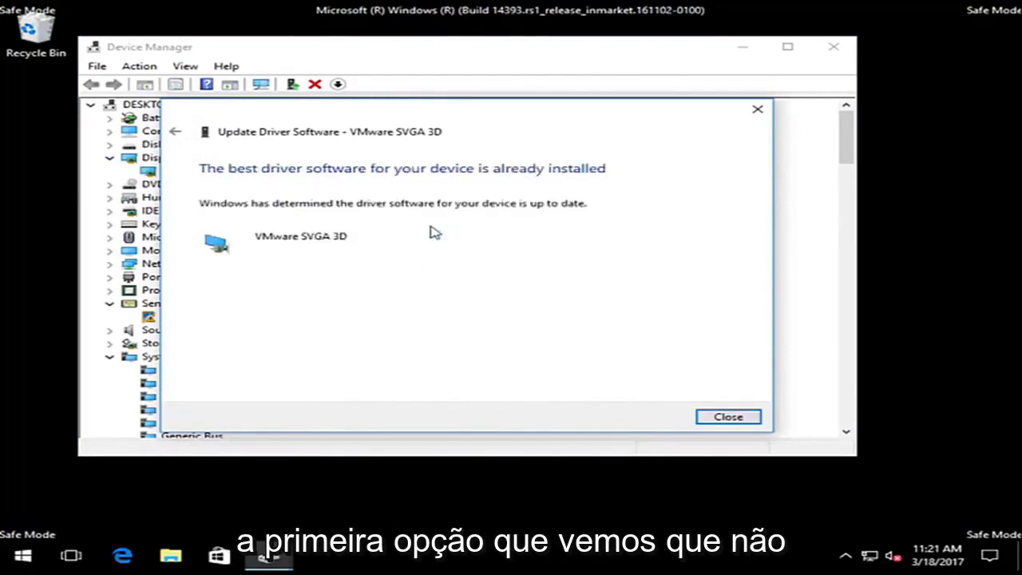
click(175, 132)
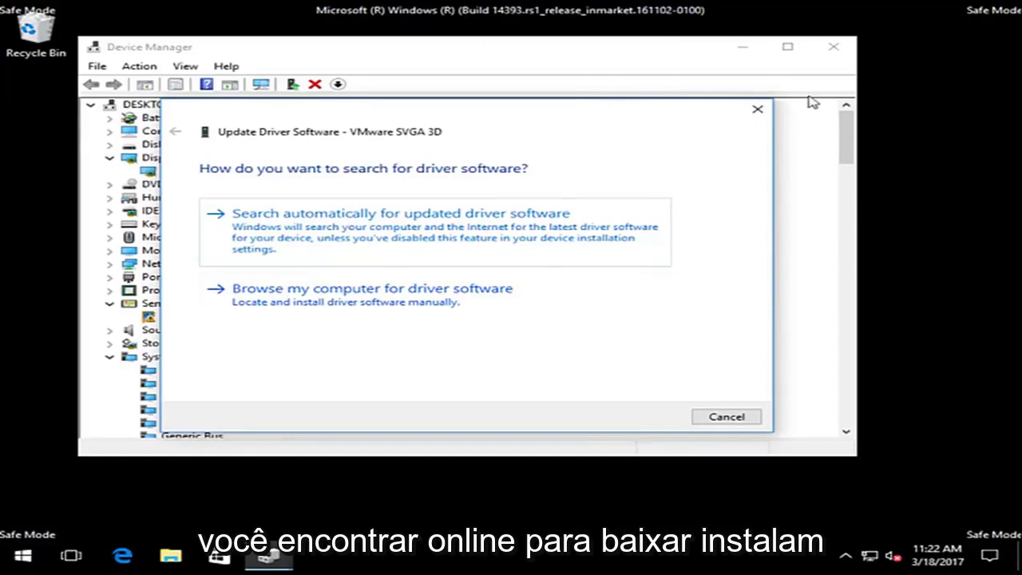
click(756, 113)
- Close the Device Manager window
click(831, 47)
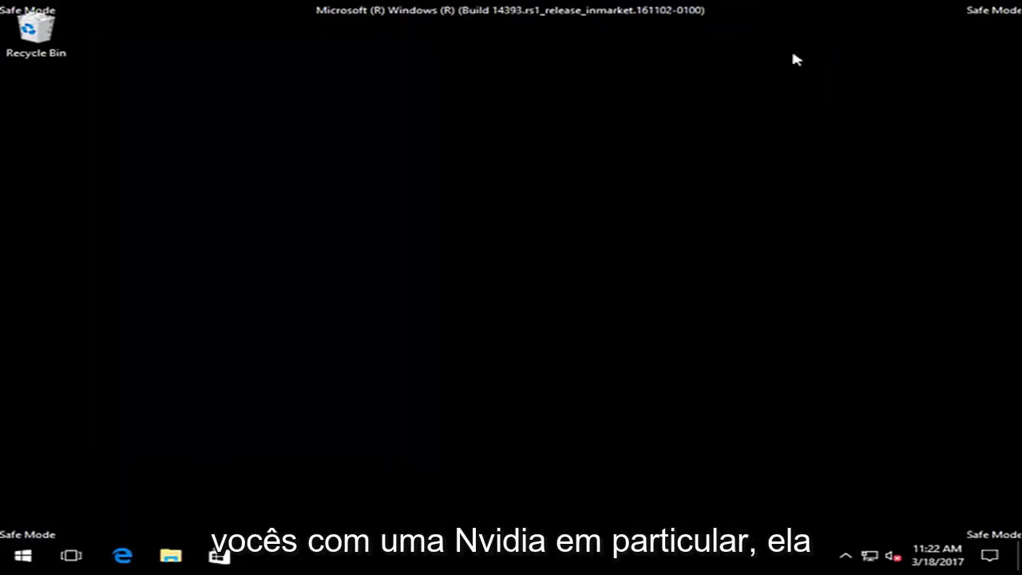